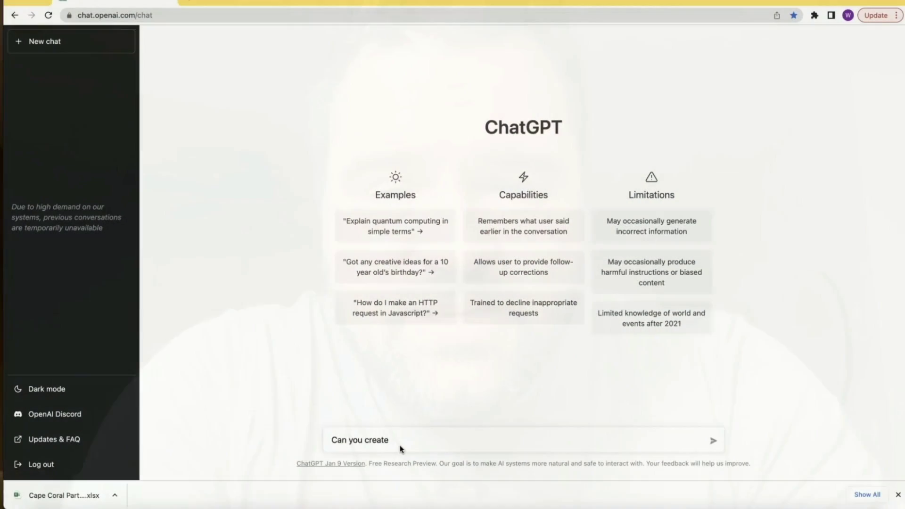
# Step: Begin typing a request for 10 transformational headline ideas for the course
pyautogui.write('10 Transformational headline ideas for a course on "how to sta')
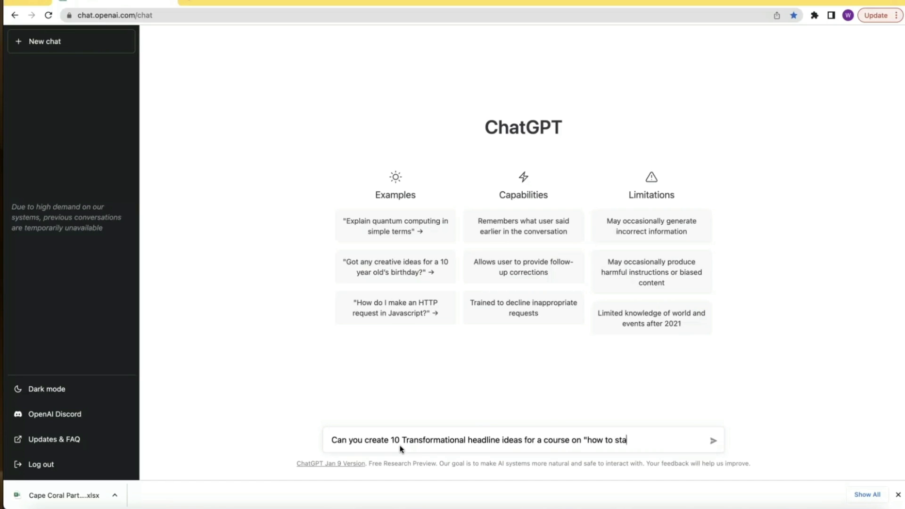
# Step: Request 10 transformational headlines for a digital marketing agency course, correcting 'mareting' to 'marketing'
pyautogui.write('mareting agency and make a fulltime income online?')
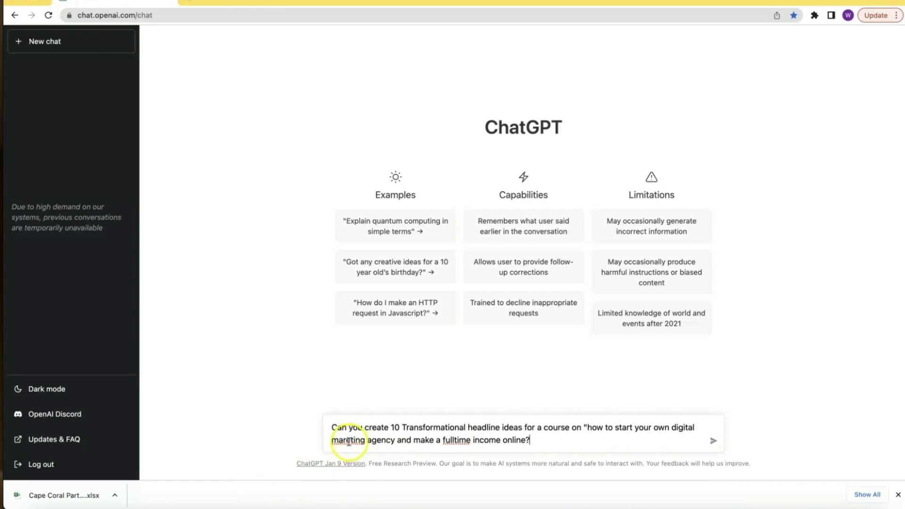
pyautogui.click(349, 442)
pyautogui.write('k')
pyautogui.click(711, 445)
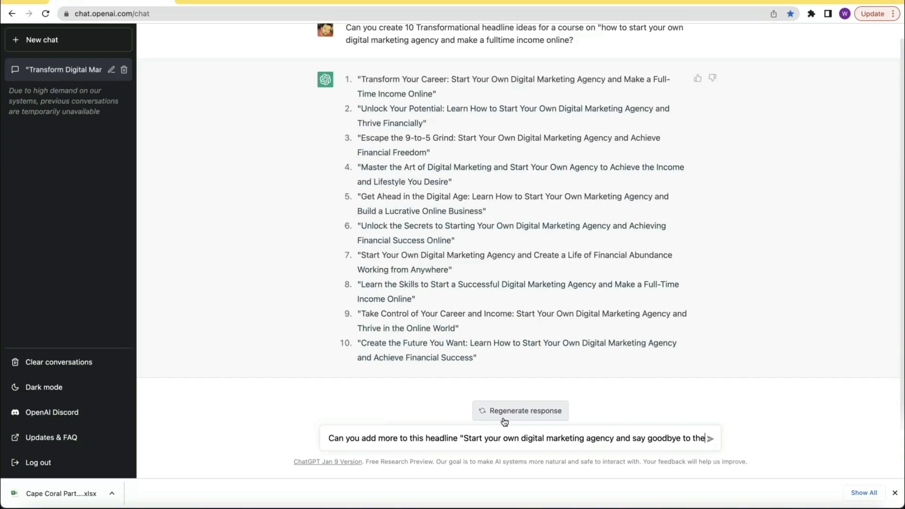
# Step: Ask to expand the 'say goodbye to the 9-5 grind' headline to mention six-figure earnings
pyautogui.write('he 9-5 grind?" Maybe something about earning 6 figures and')
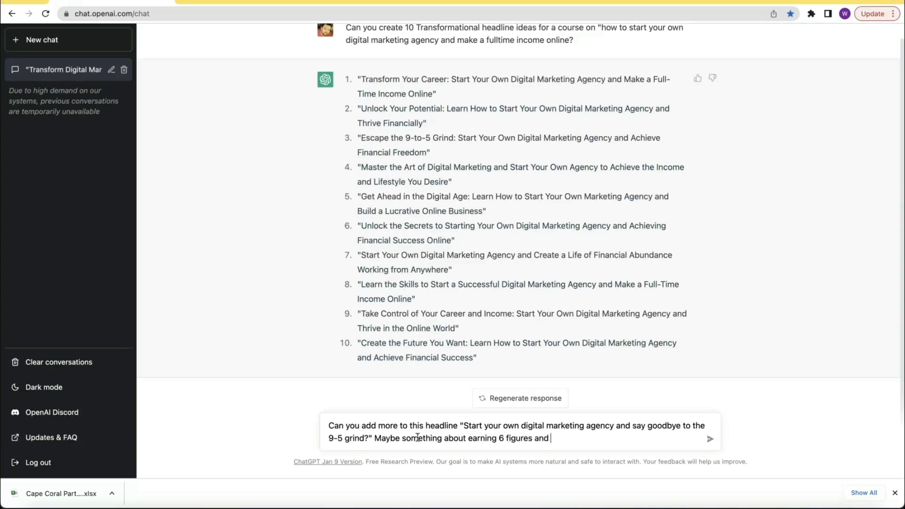
pyautogui.write('.')
pyautogui.press('Return')
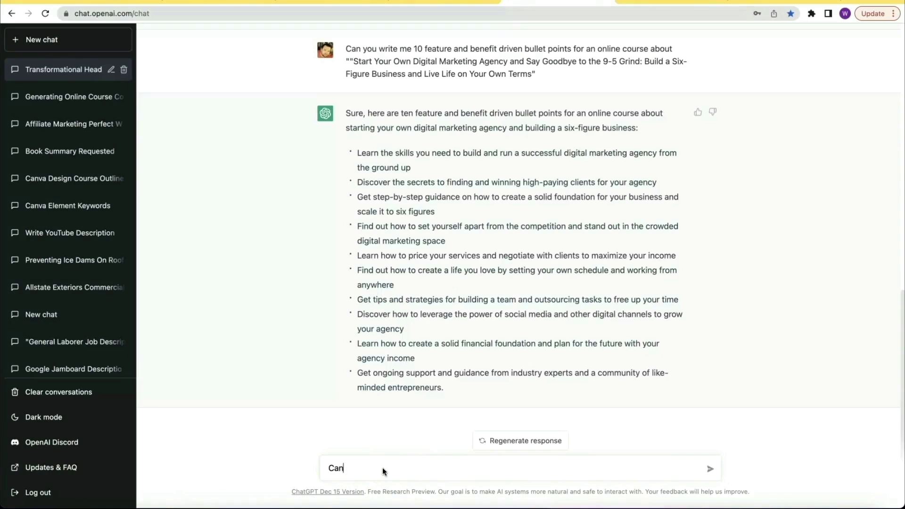
# Step: Ask for a course outline using the feature-and-benefit bullet points as modules
pyautogui.write('you create a course outline for this course using')
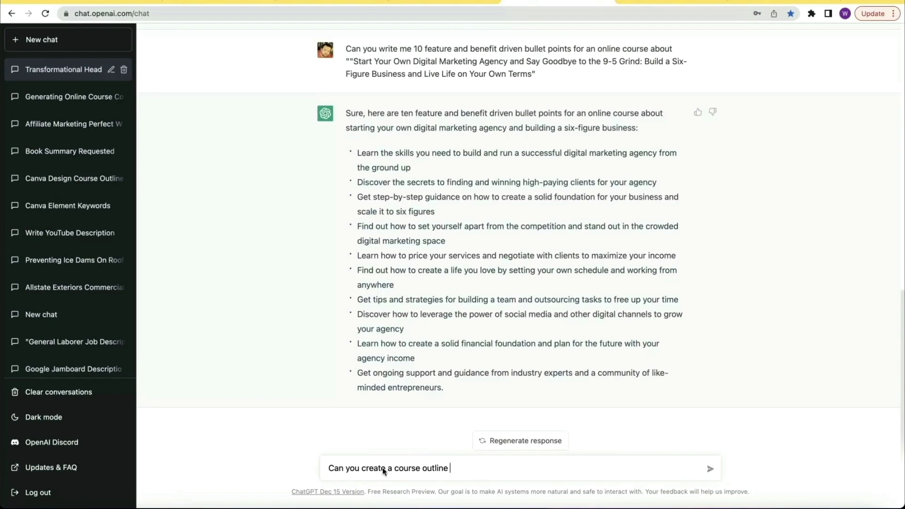
pyautogui.write(' the bullet points as modules for the course?')
pyautogui.press('Return')
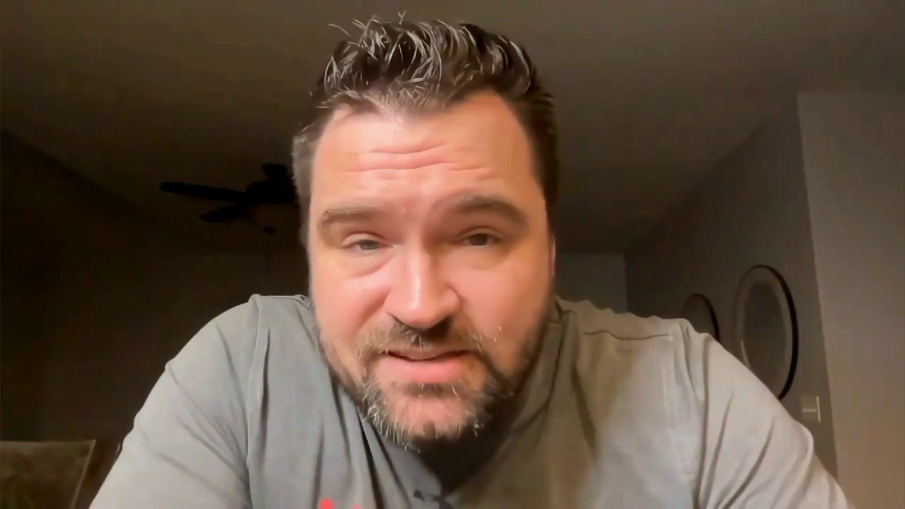
# Step: Request a Udemy-style outline for the digital marketing agency course
pyautogui.write('Udemy Sty')
pyautogui.write('le outline for this course?')
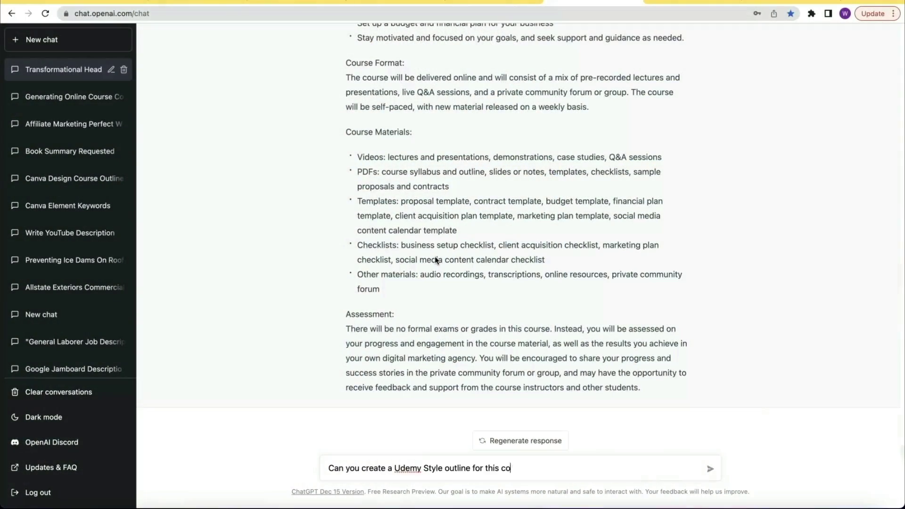
pyautogui.press('Return')
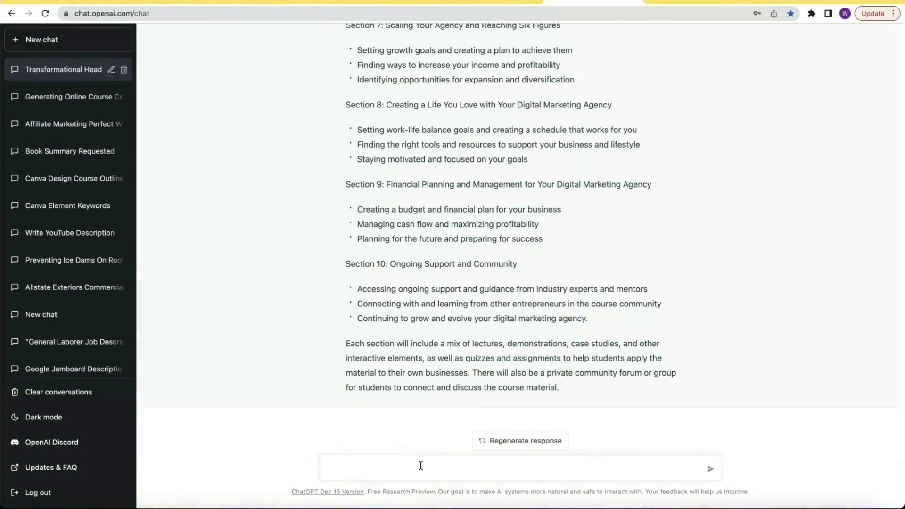
# Step: Send lesson-outline requests for modules, including 'Setting up your business systems and processes'
pyautogui.write('"')
pyautogui.press('Return')
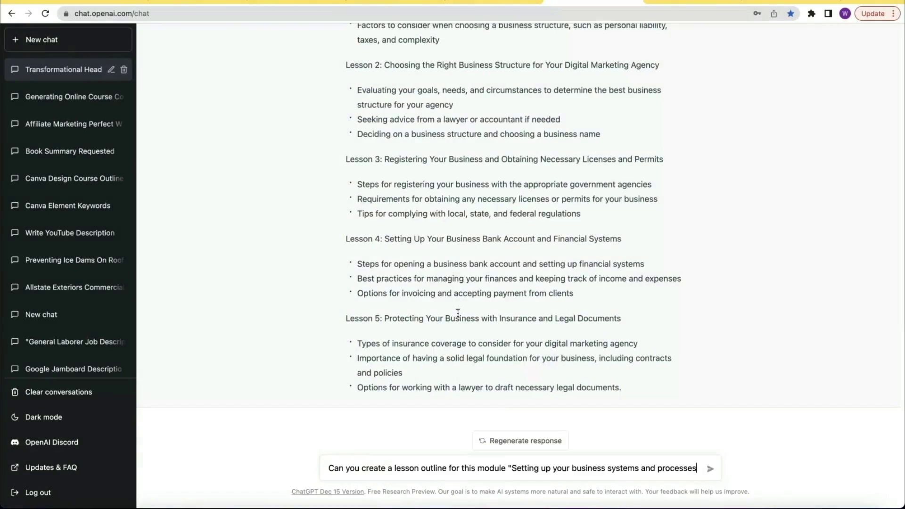
pyautogui.write('"')
pyautogui.press('Return')
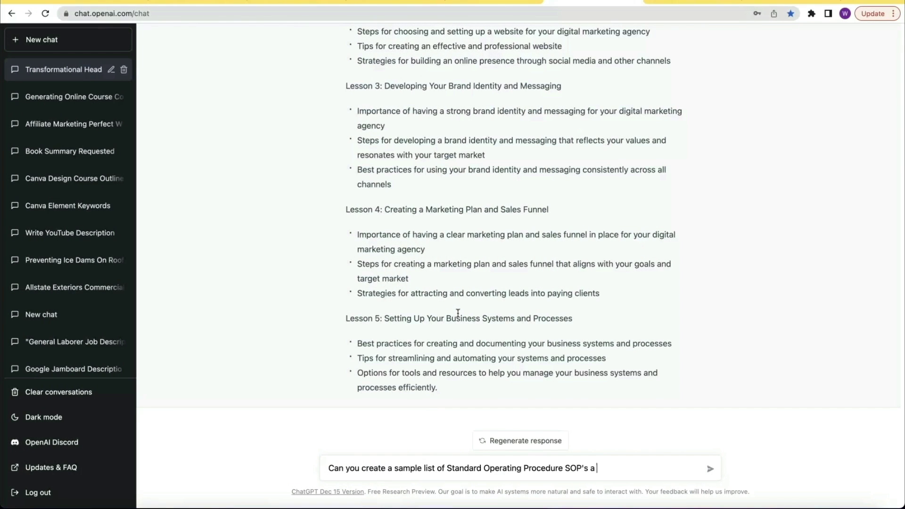
# Step: Ask for a sample list of SOPs a digital marketing agency should document
pyautogui.write('uld have ')
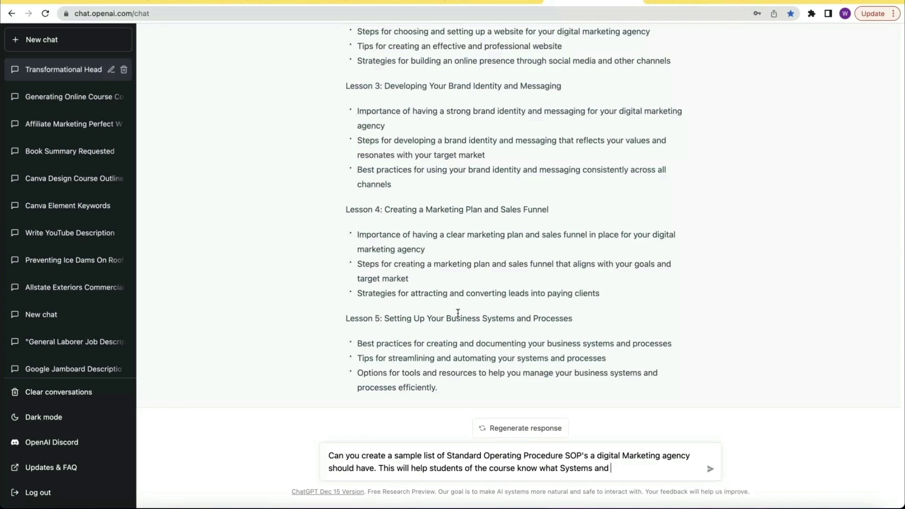
pyautogui.write('y should document.')
pyautogui.press('Return')
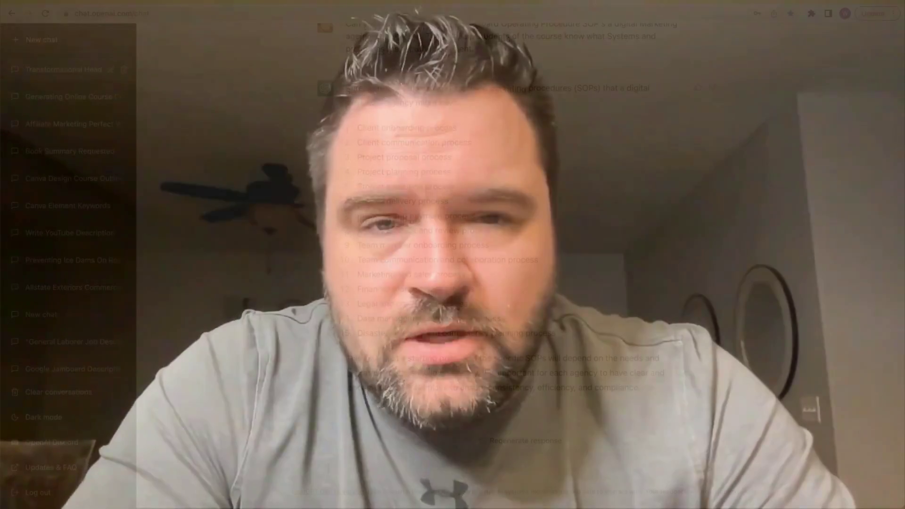
# Step: Request a project execution SOP for an agency building websites for plumbing businesses
pyautogui.write('reate an sop for the project execution process for a digital marketing age')
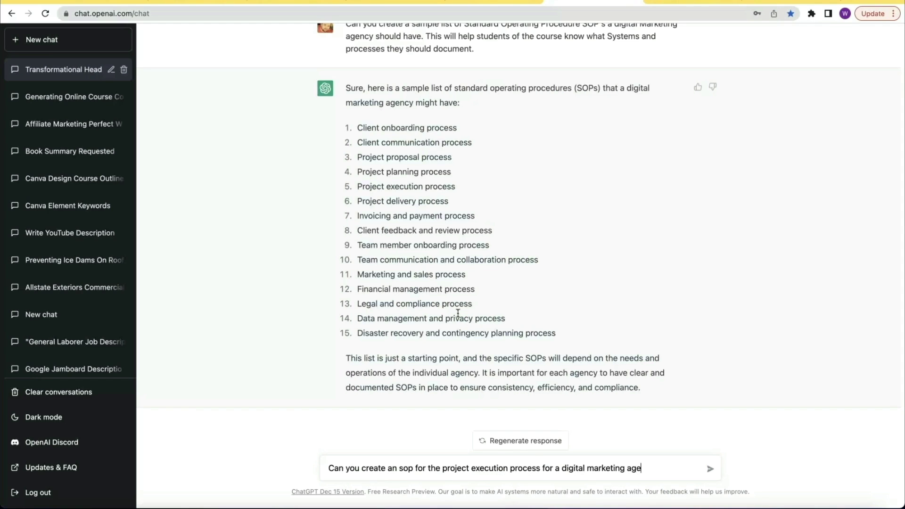
pyautogui.write('develops websites for plumbing businesses.')
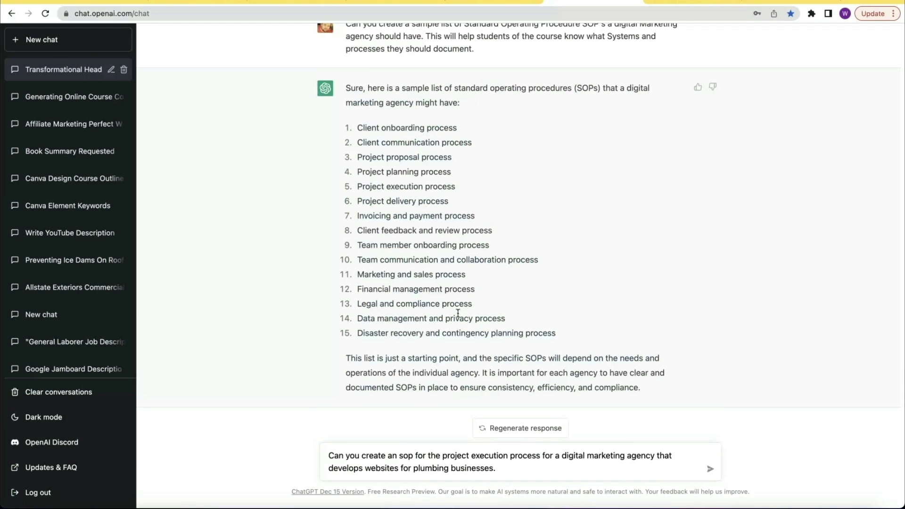
pyautogui.press('Return')
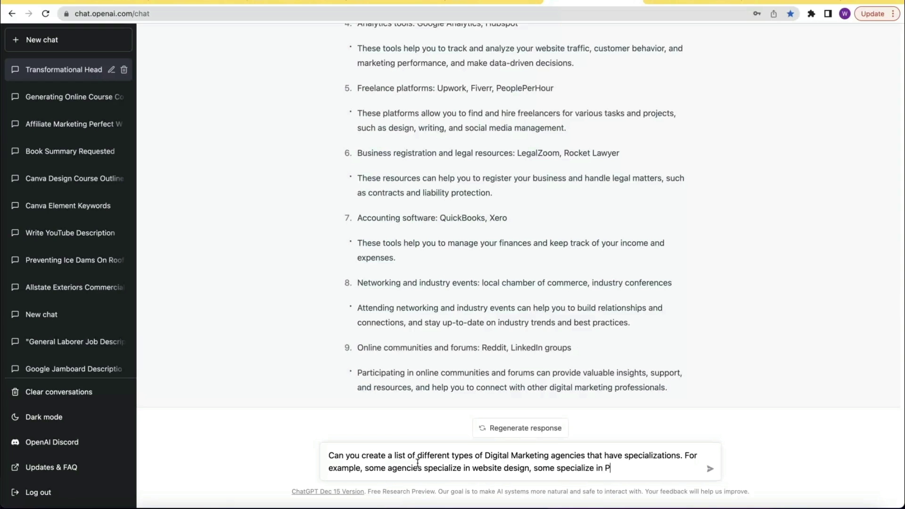
# Step: Ask what agency types exist besides website design and PPC marketing
pyautogui.write('. What are other types of agencies')
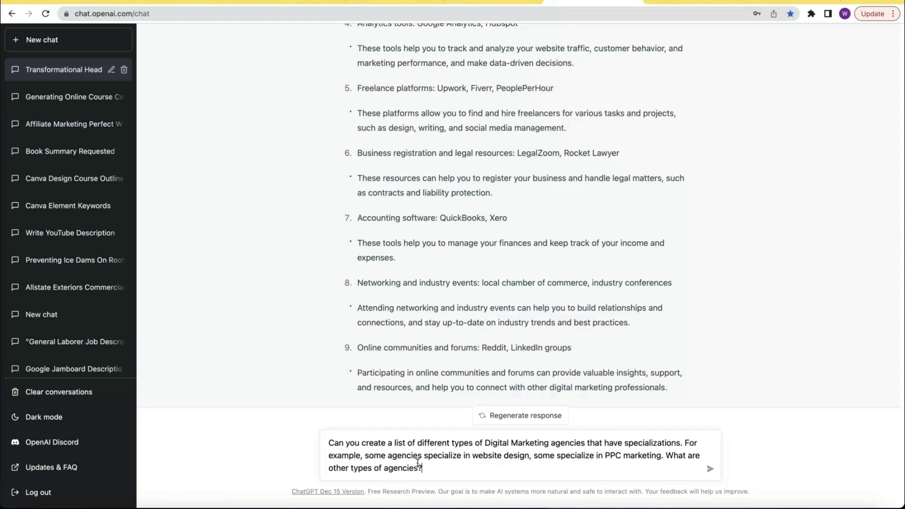
pyautogui.write('?')
pyautogui.press('Return')
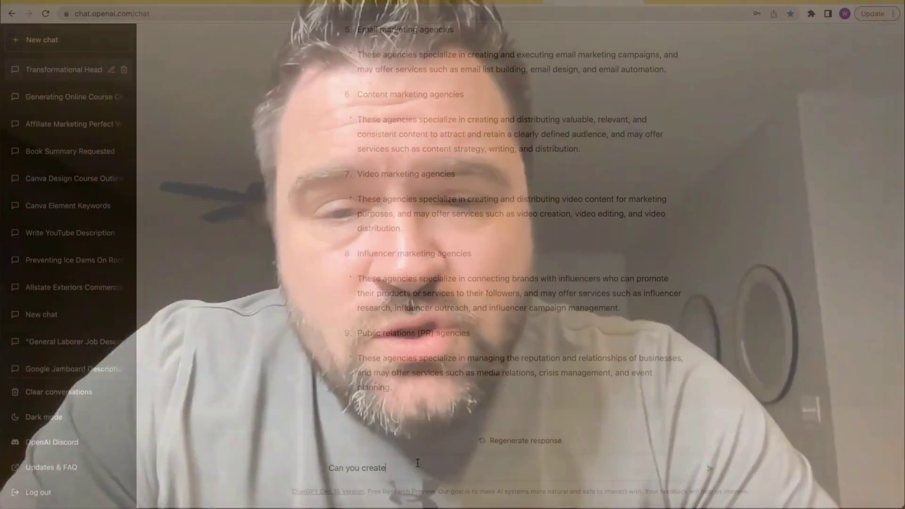
# Step: Ask for the best digital marketing agency niches with high client value
pyautogui.write('a list of the best niches to start a digital marketing agency in that has high client value')
pyautogui.press('Return')
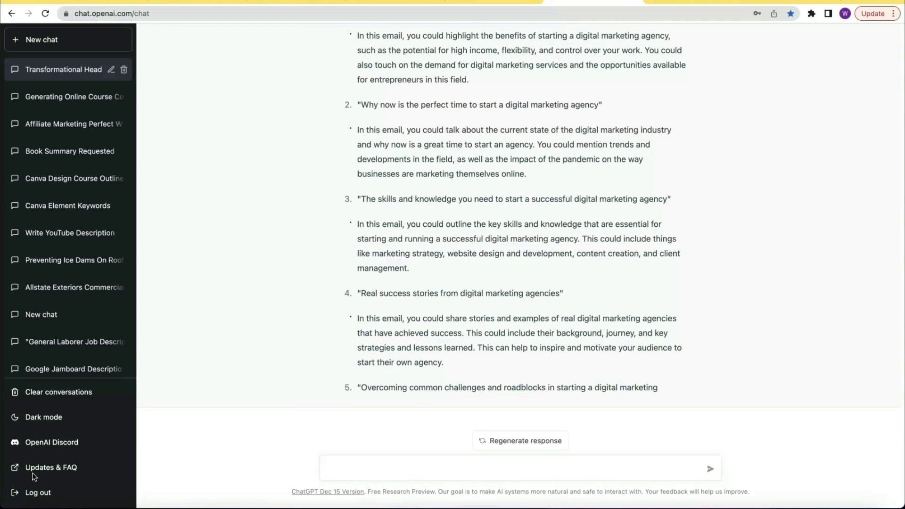
# Step: Ask for a sample email on the 'Resources and tools for starting a digital marketing agency' idea
pyautogui.scroll(4, 303, 198)
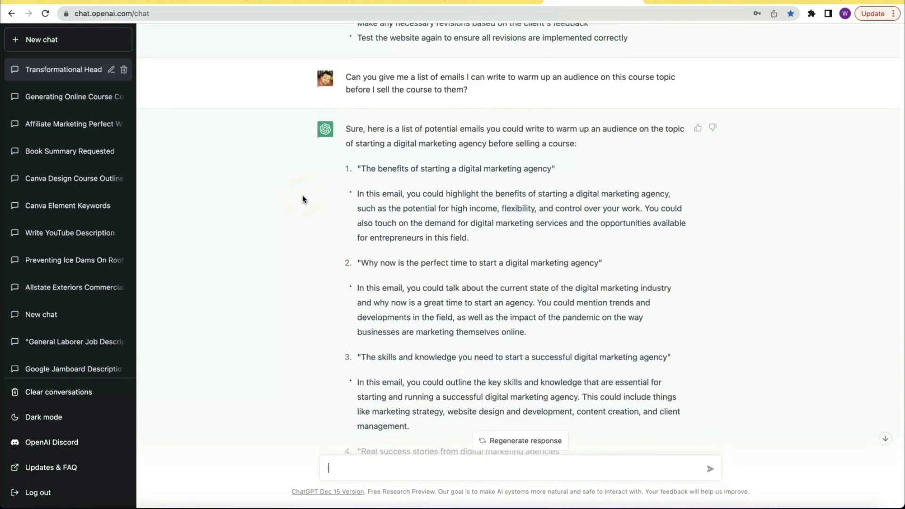
pyautogui.scroll(-2, 303, 198)
pyautogui.scroll(-3, 302, 198)
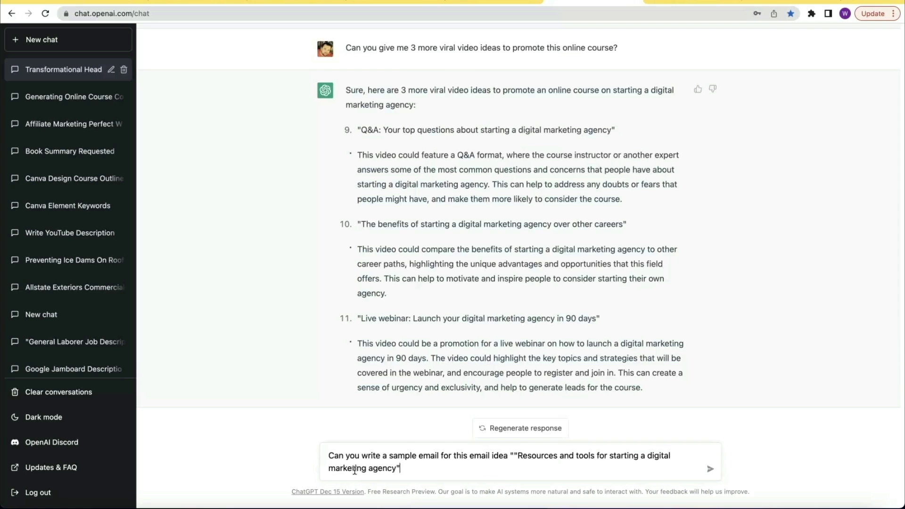
pyautogui.write('"')
pyautogui.press('Return')
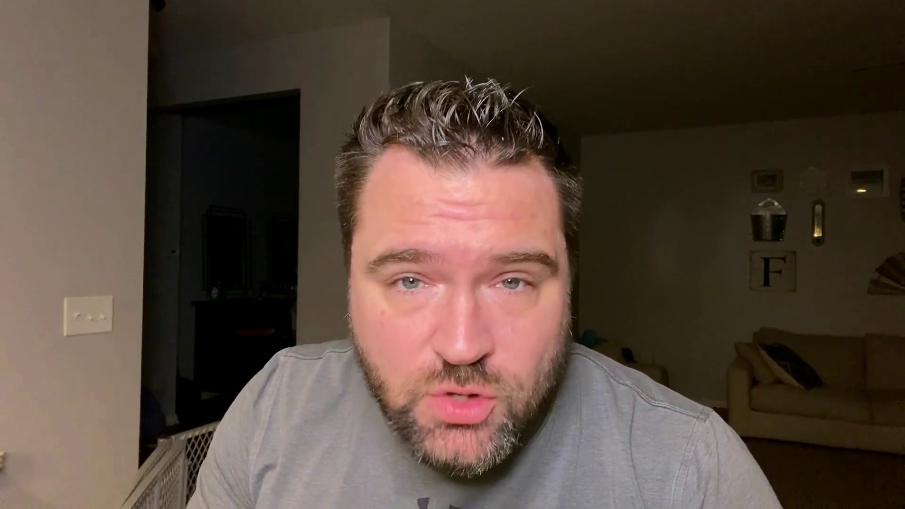
# Step: Request 5 email ideas promoting the webinar on launching a 6-figure agency and escaping the 9-5
pyautogui.write('ail ')
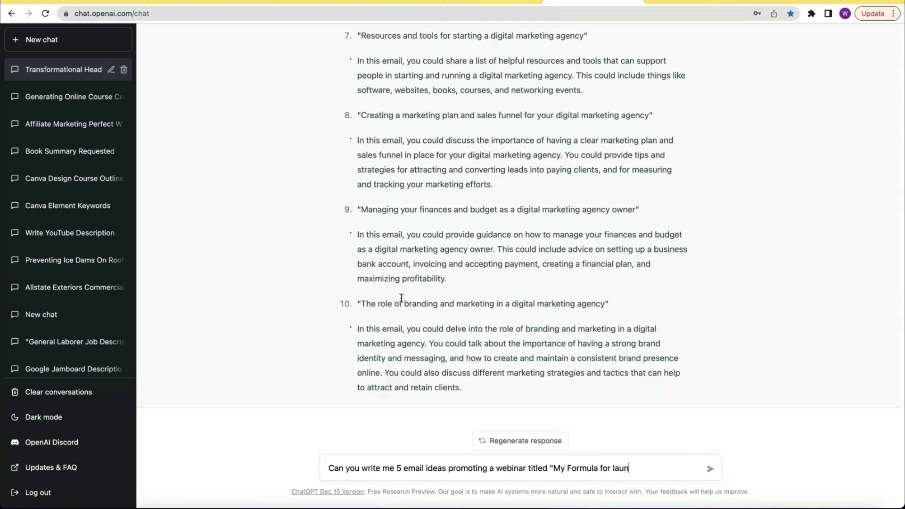
pyautogui.write('tal')
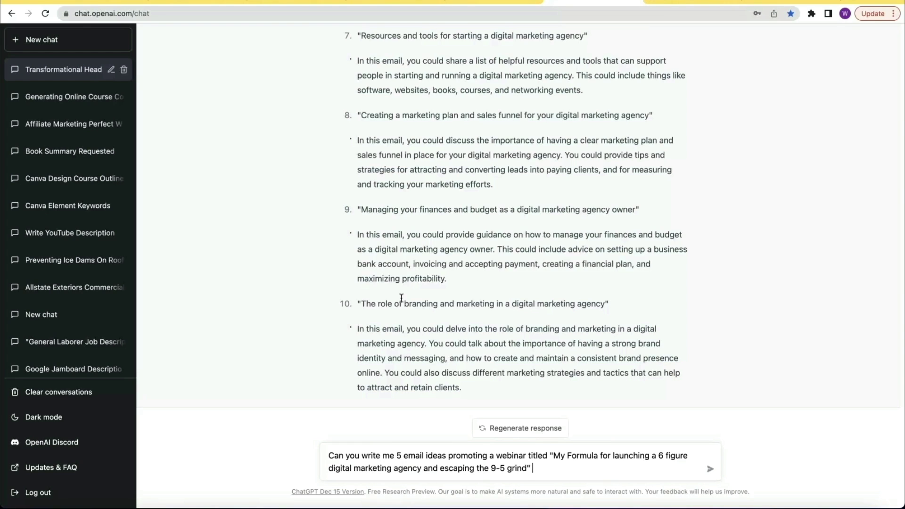
pyautogui.press('Return')
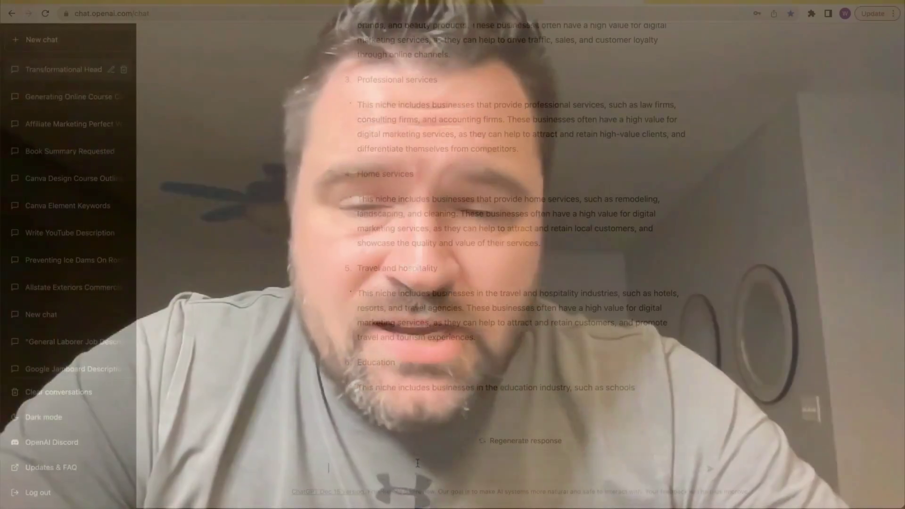
# Step: Add 'some really enticing' to the prompt asking for 5 Facebook post ideas
pyautogui.write('some really enticing')
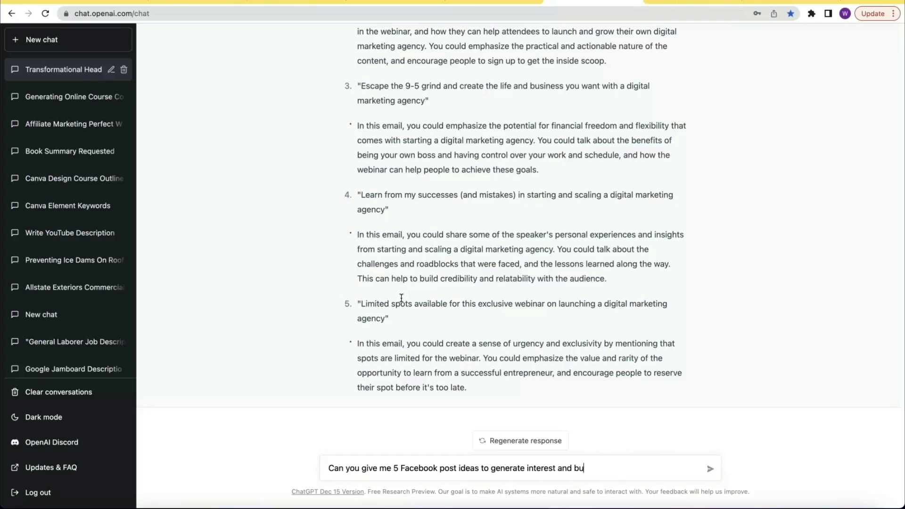
# Step: Request Facebook post ideas to build buzz about the course, then retarget the post's call to action to the webinar
pyautogui.write('buzz about the course?')
pyautogui.press('Return')
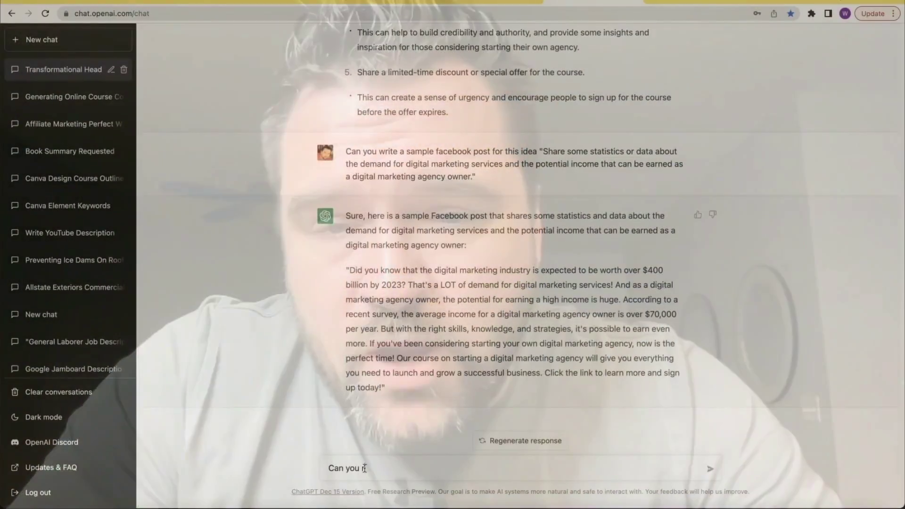
pyautogui.write('ewrite the call to action on that post to promotet h')
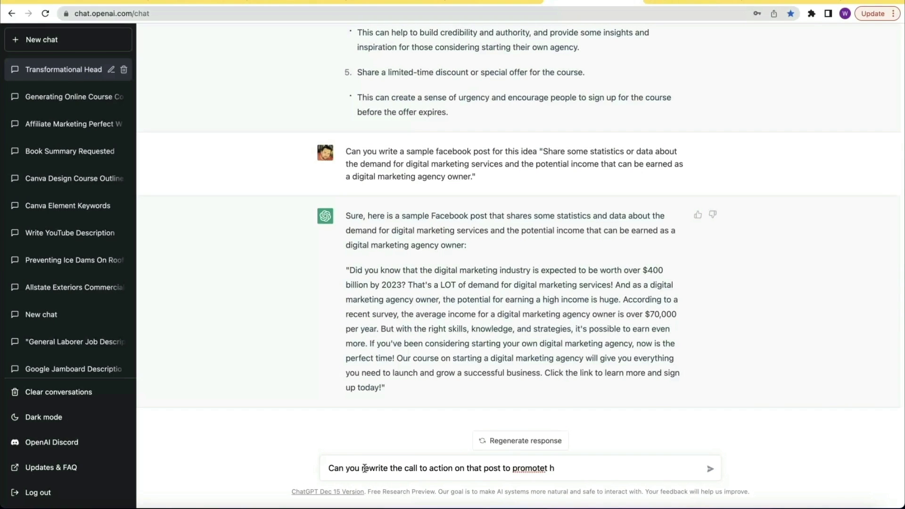
pyautogui.write('ourse?')
pyautogui.press('Return')
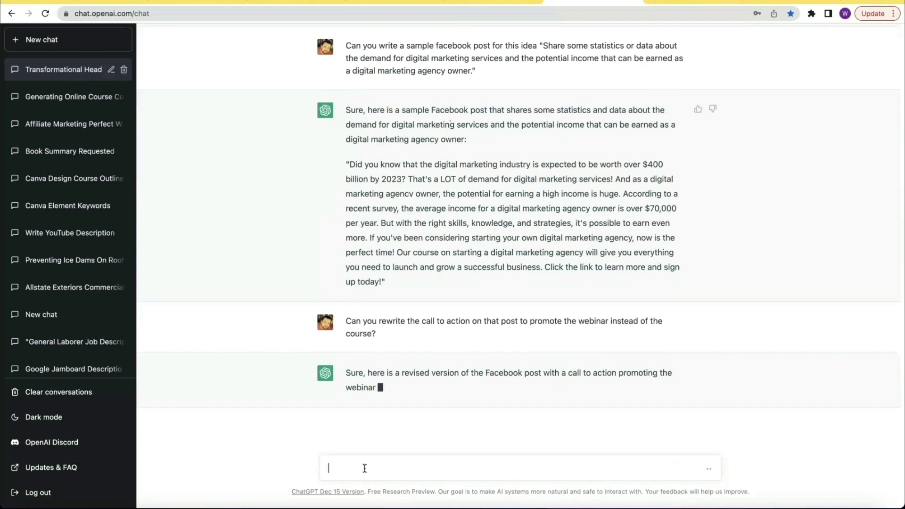